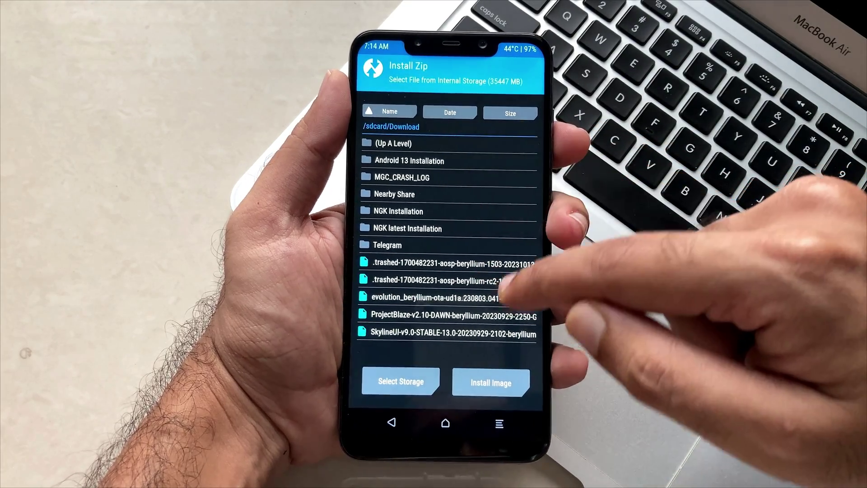
# Select the evolution_beryllium ROM zip and swipe to flash it along with the firmware.
pyautogui.click(440, 296)
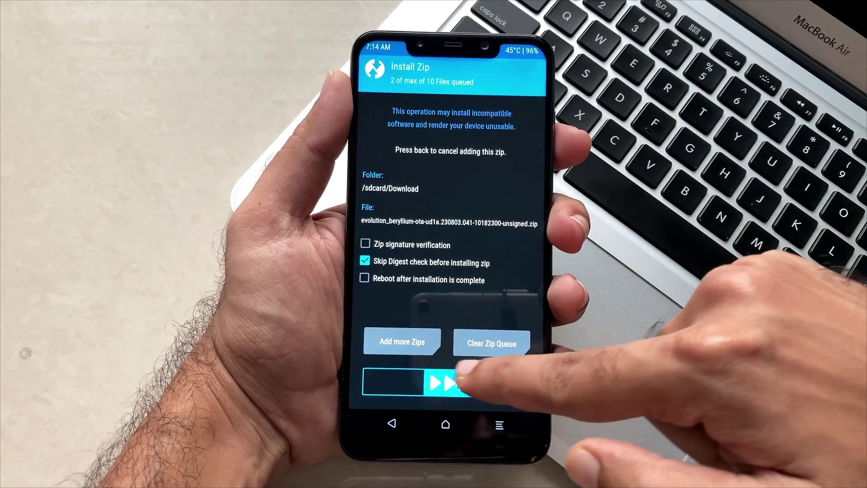
pyautogui.moveTo(387, 382); pyautogui.dragTo(518, 383)
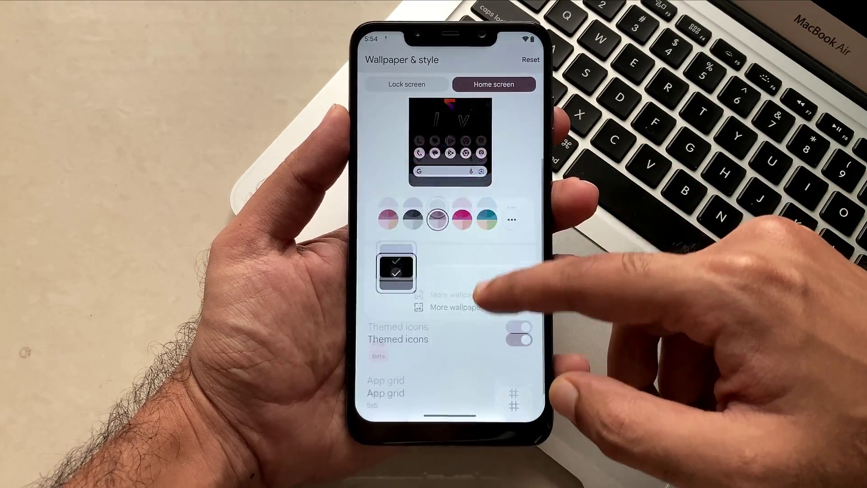
# Browse the Community Lens and Come Alive wallpaper categories, then open the full volume panel.
pyautogui.click(434, 269)
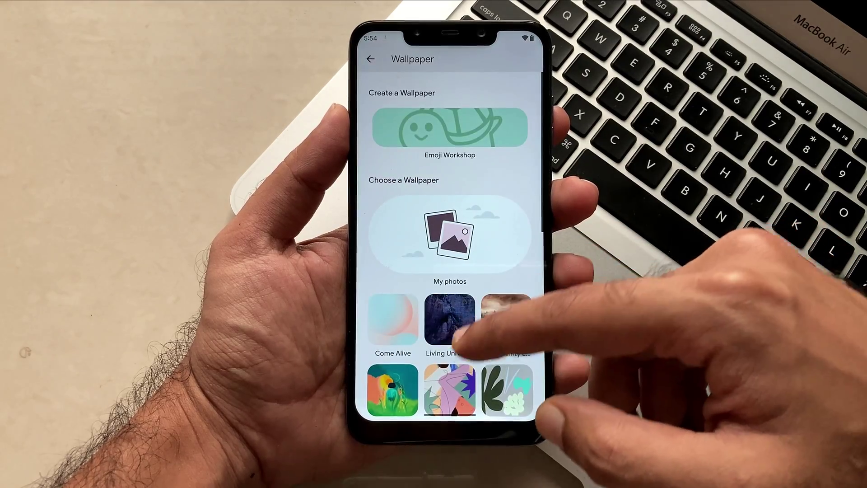
pyautogui.scroll(-3, 461, 339)
pyautogui.scroll(-2, 474, 311)
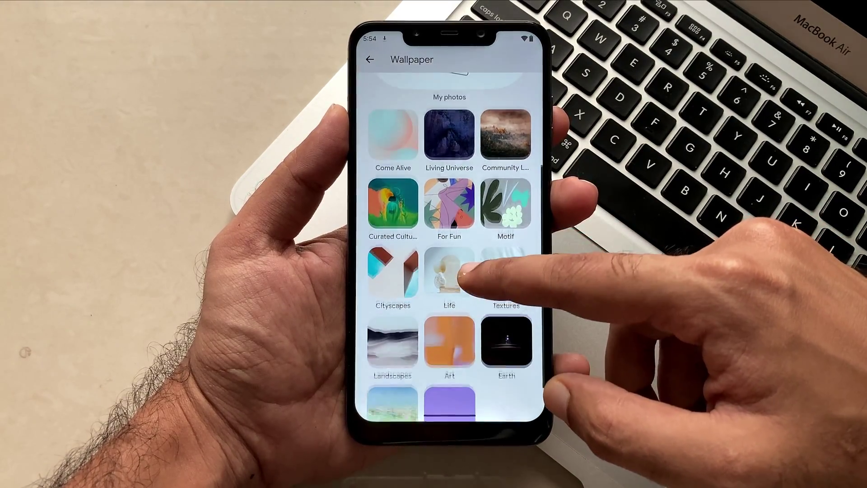
pyautogui.click(506, 139)
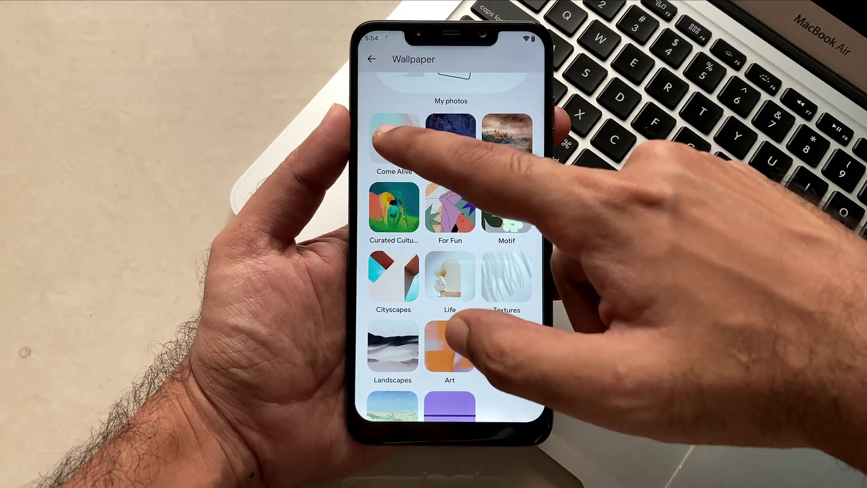
pyautogui.click(393, 140)
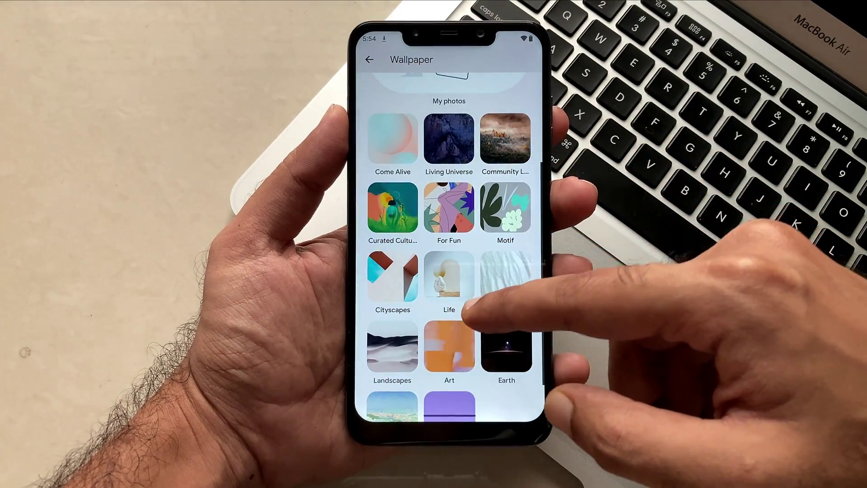
pyautogui.scroll(-1, 475, 312)
pyautogui.scroll(4, 474, 311)
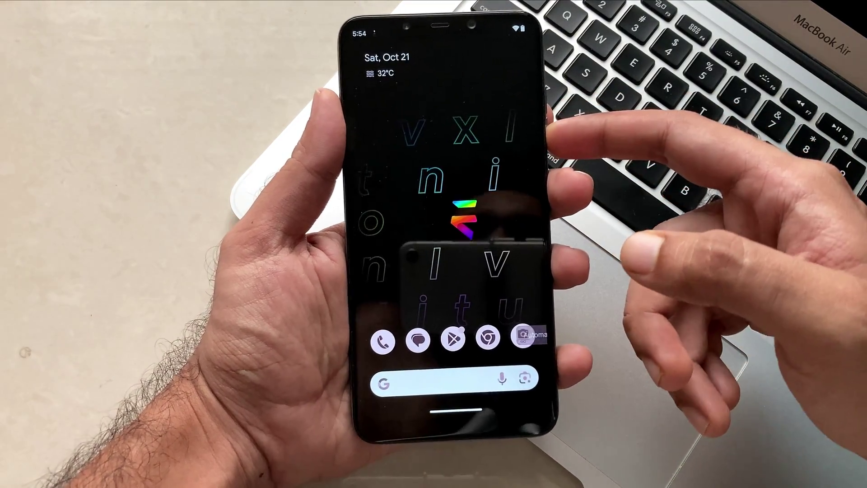
pyautogui.press('XF86AudioLowerVolume')
pyautogui.click(520, 293)
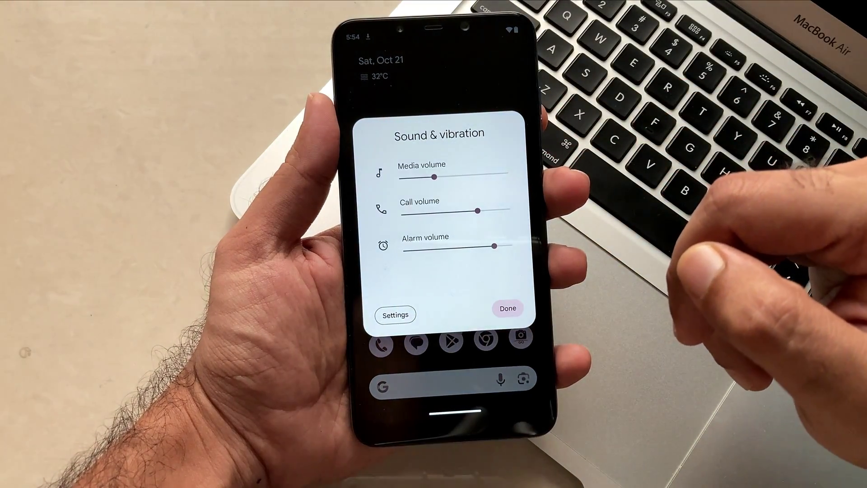